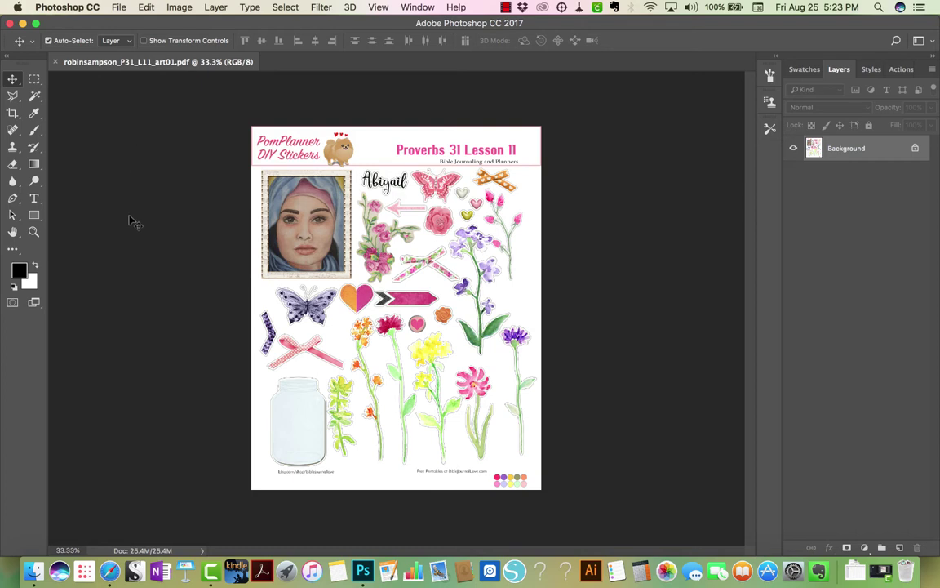
- Unlock the Background as Layer 0, add an empty layer below it, and select Layer 0
left_click(916, 148)
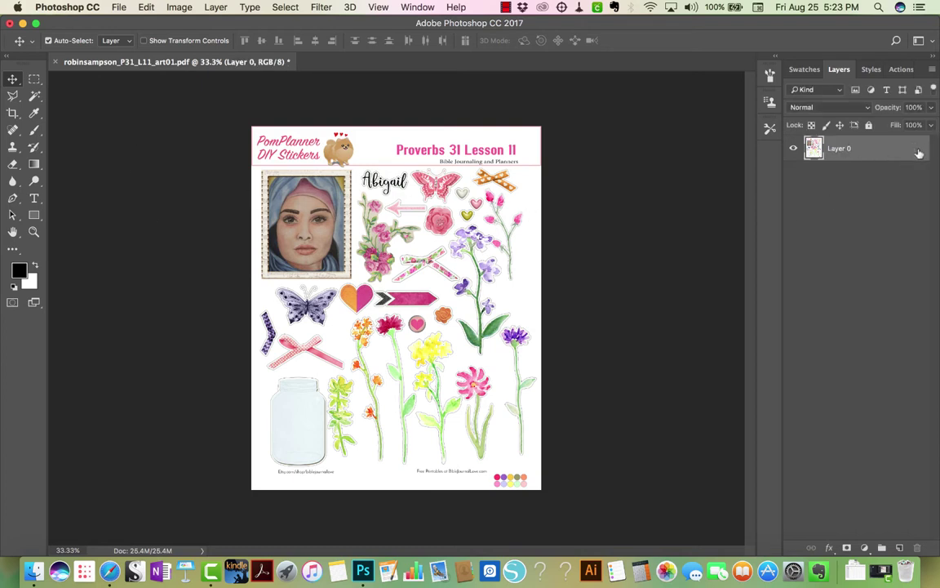
left_click(900, 548)
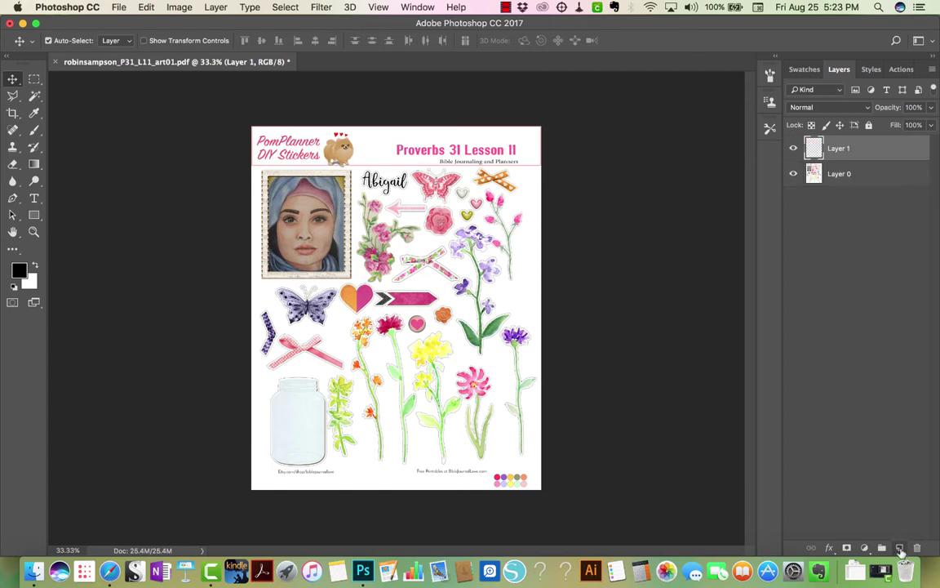
left_click_drag(858, 148, 880, 251)
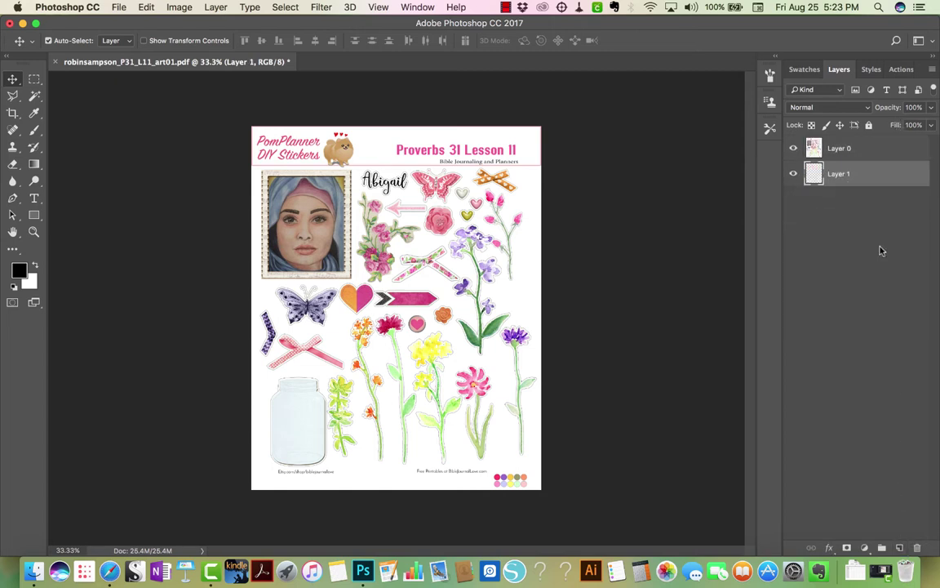
left_click(816, 149)
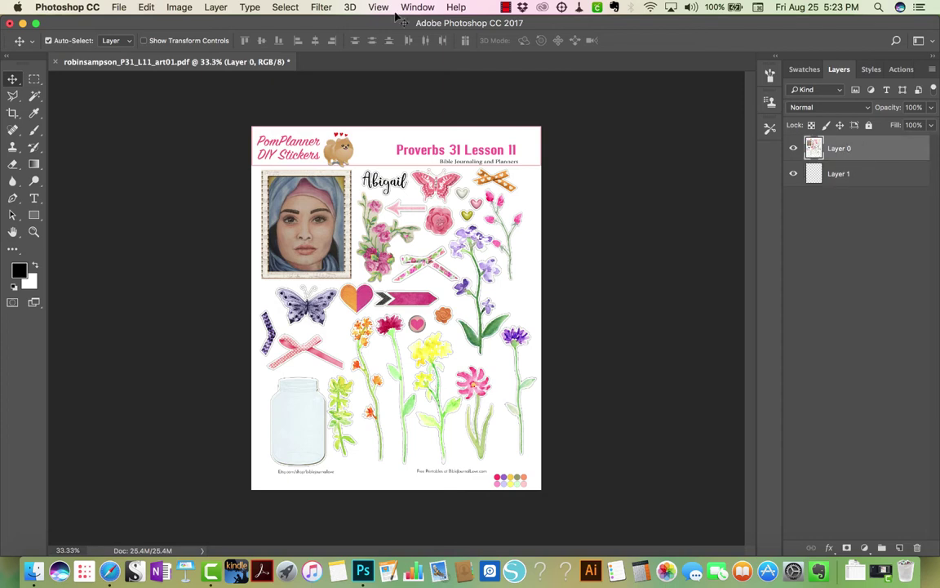
- Select the white background with the Magic Wand and delete it to transparency
left_click(34, 96)
left_click(35, 96)
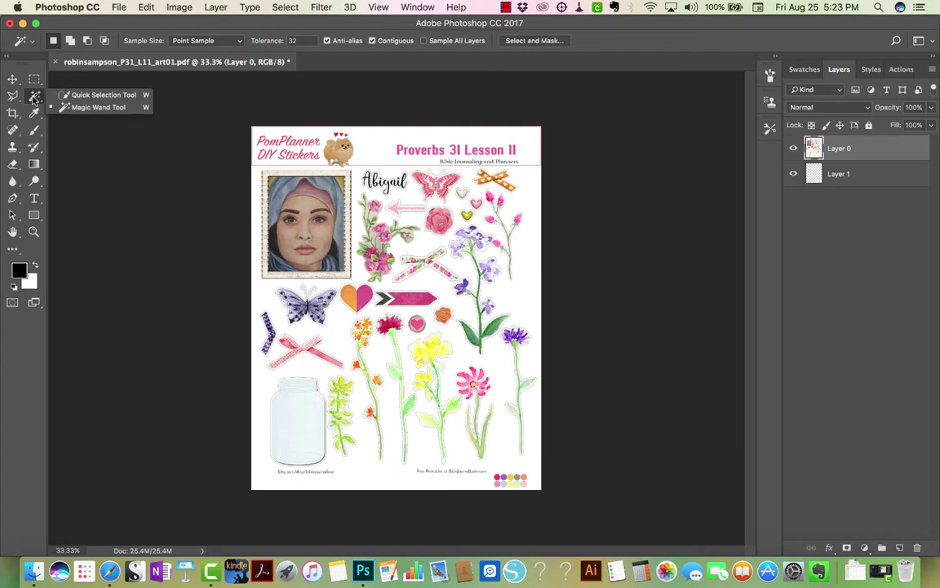
left_click(518, 298)
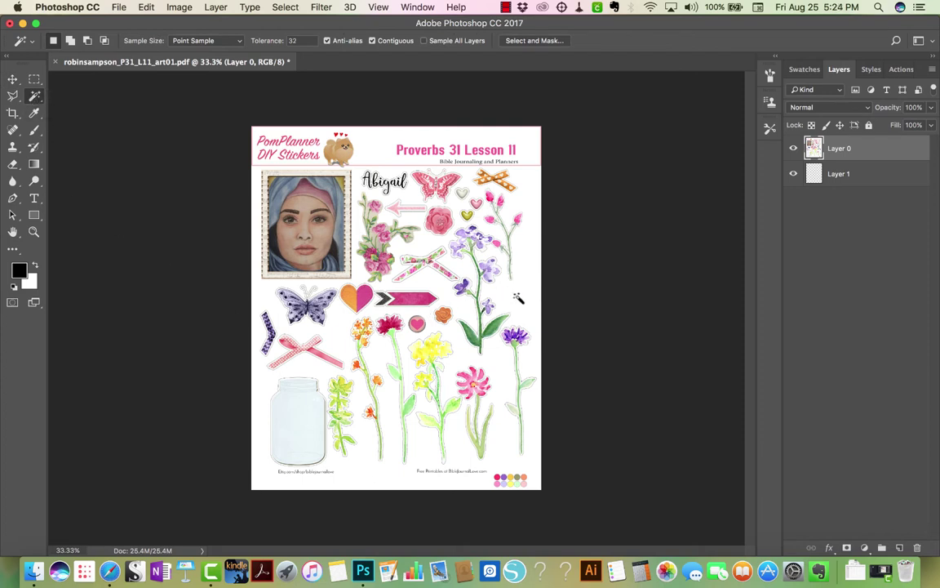
left_click(518, 299)
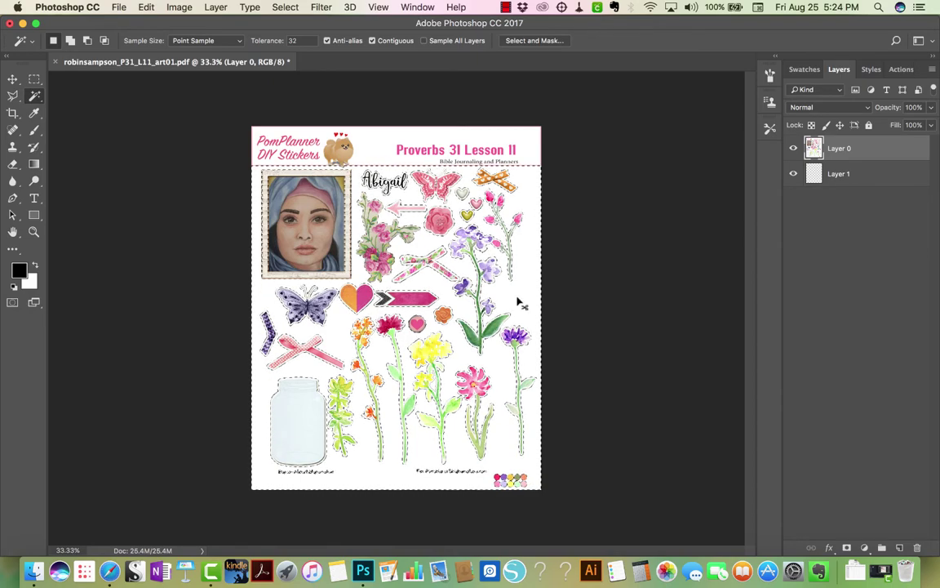
key("super+equal")
key("super+equal")
key("super+equal")
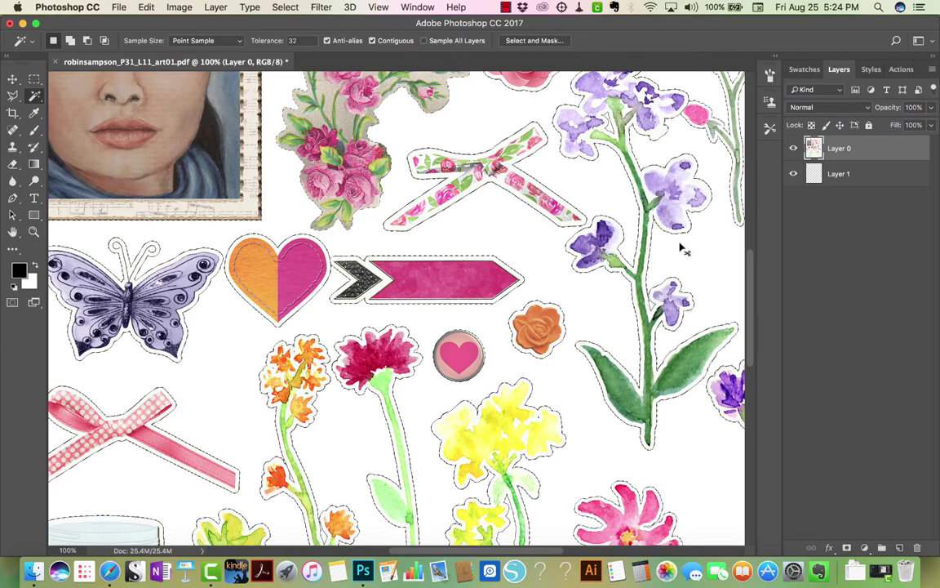
key("Delete")
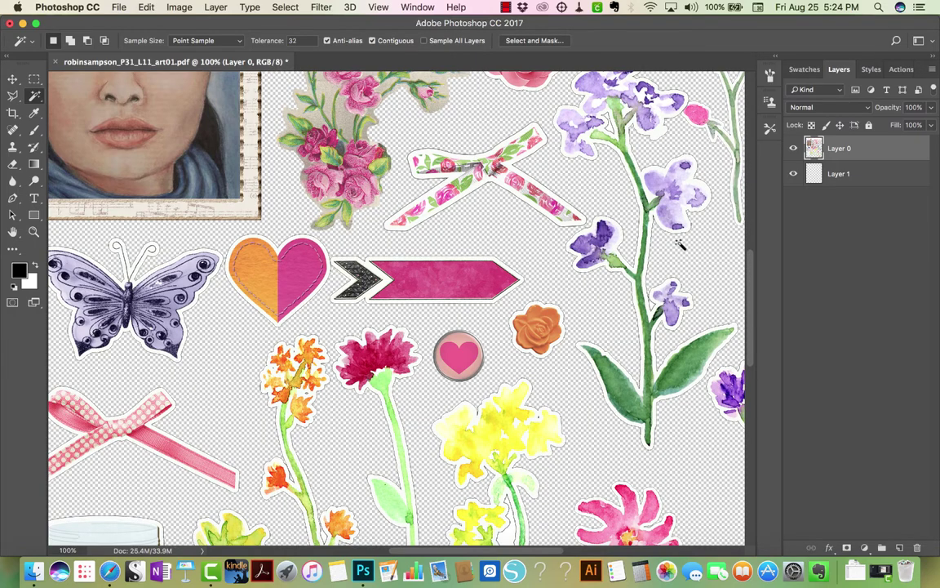
key("super+minus")
key("super+minus")
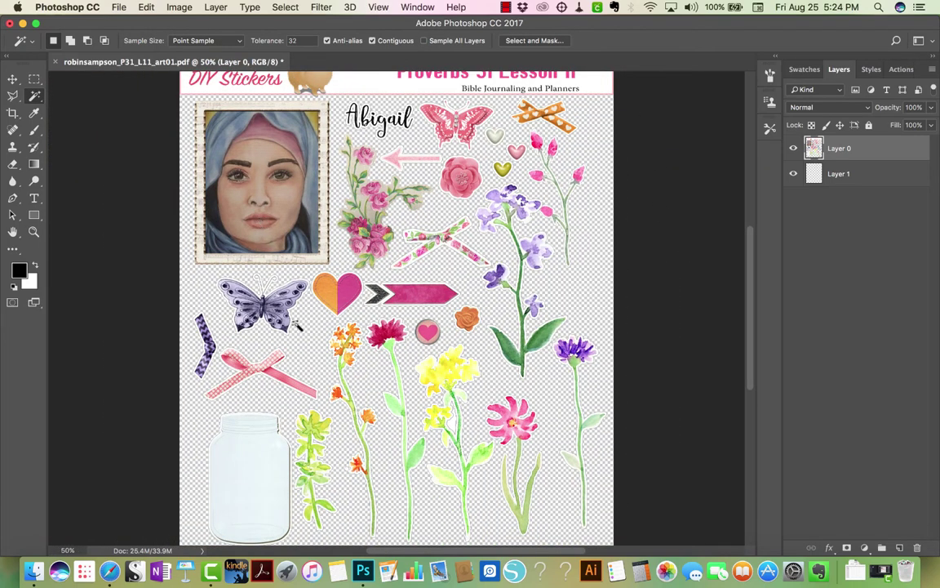
- Outline the purple butterfly sticker with the Polygonal Lasso to select it
left_click(12, 99)
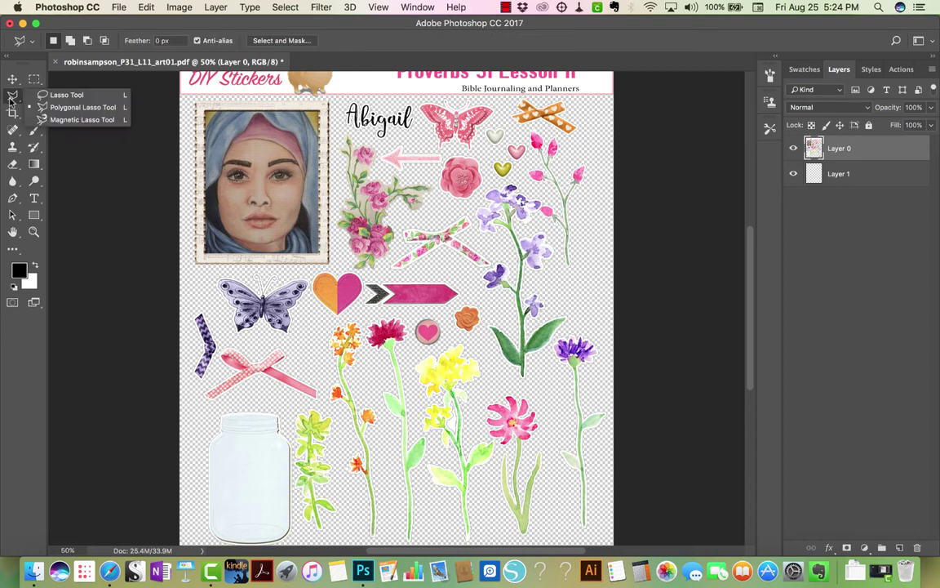
left_click(67, 107)
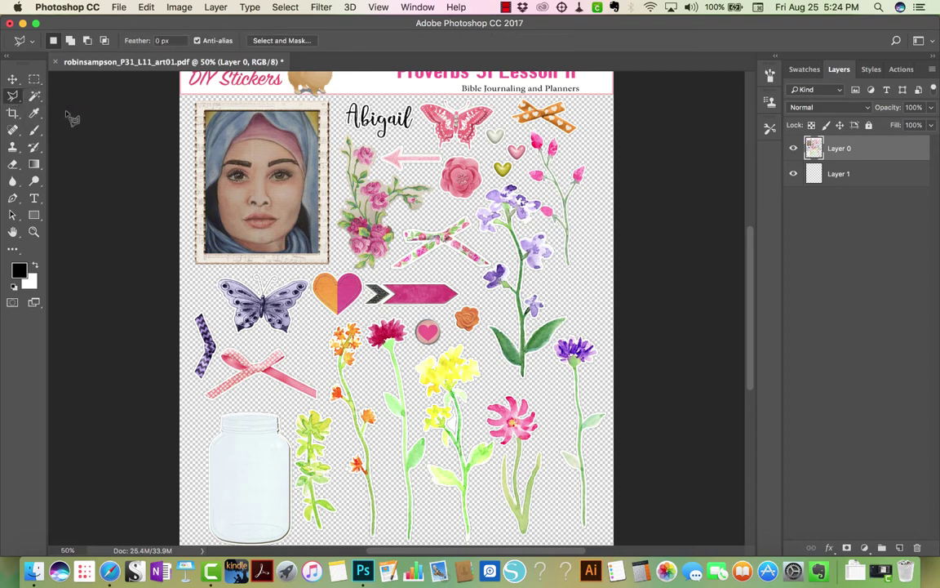
left_click(207, 269)
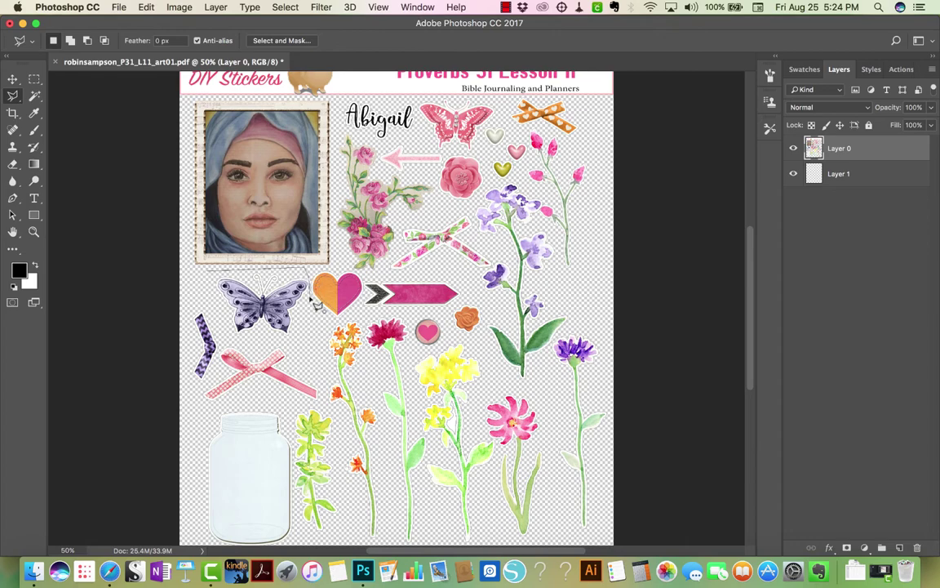
scroll(315, 298, "up", 3)
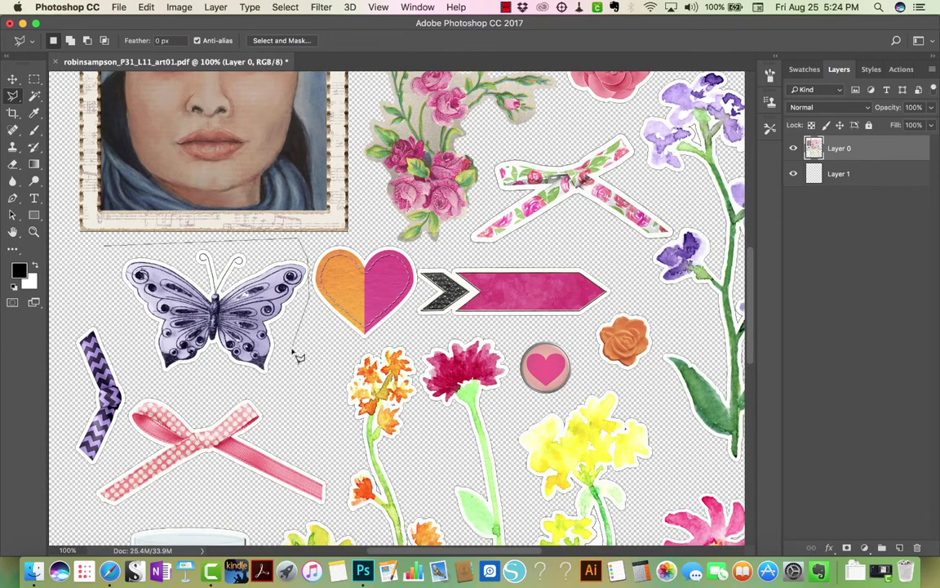
left_click(268, 383)
left_click(134, 359)
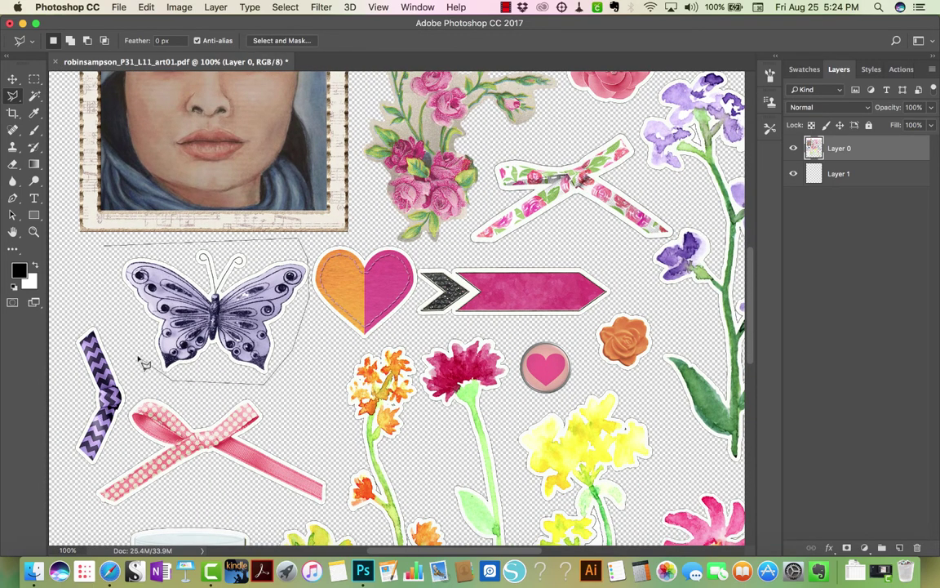
left_click(106, 248)
- Copy the butterfly onto its own Layer 2 and move it over the pink arrow
key("super+c")
key("super+v")
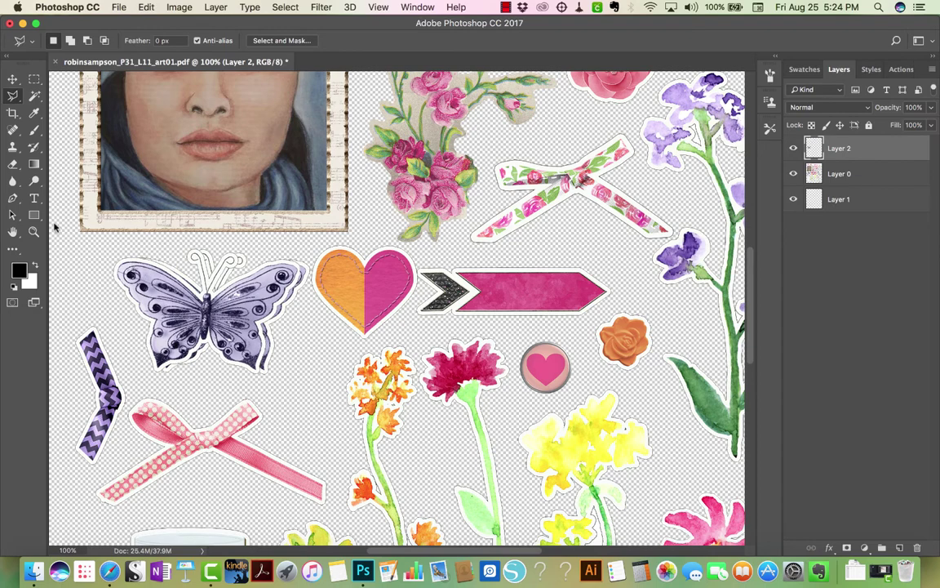
left_click(12, 78)
left_click_drag(263, 298, 463, 312)
- Create a new blank Untitled-1 document
left_click(119, 7)
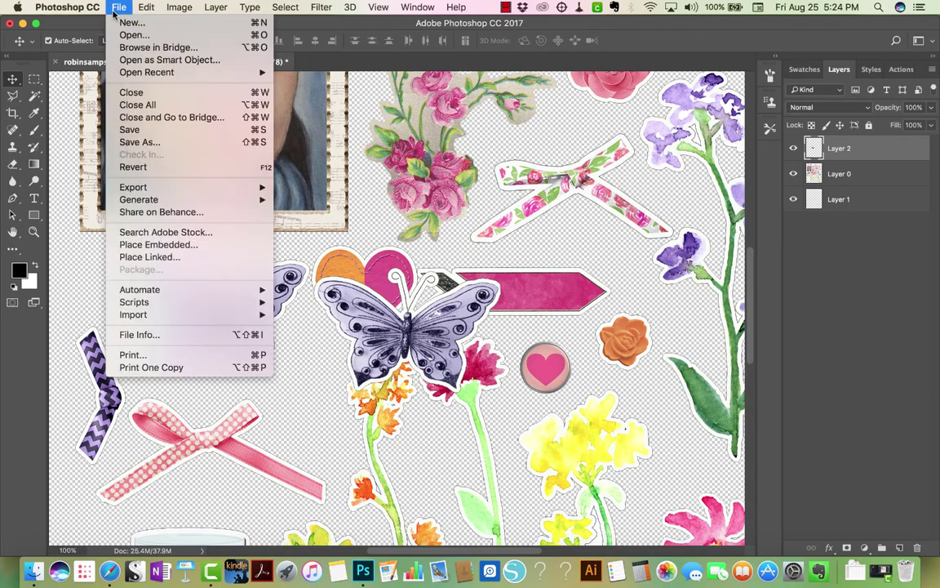
left_click(135, 33)
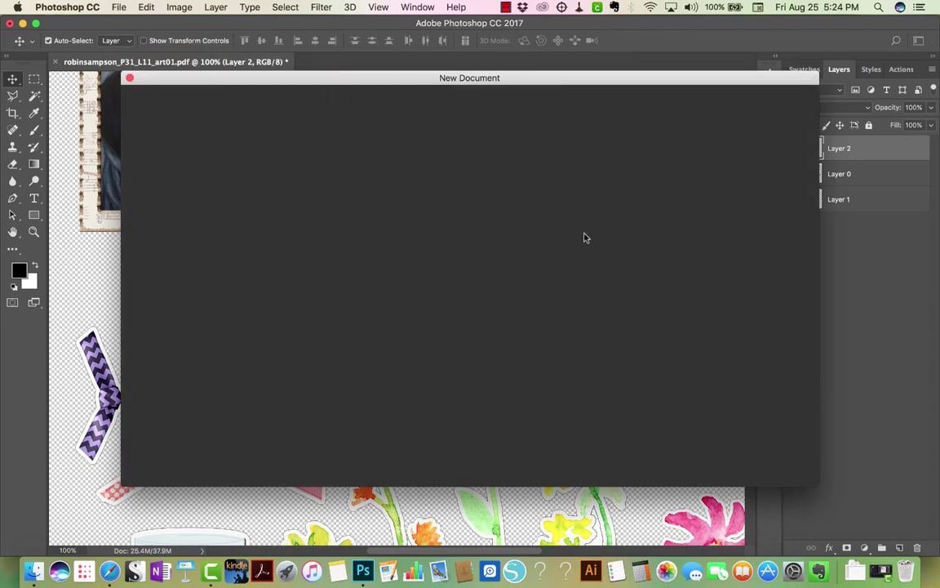
left_click(780, 463)
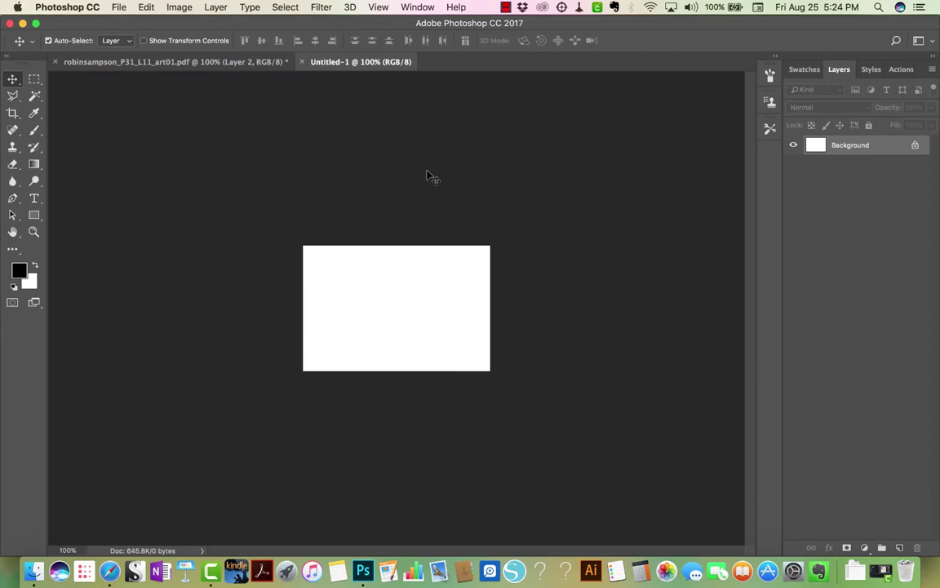
- Float the sticker sheet window and drag the butterfly layer into Untitled-1
left_click_drag(221, 62, 186, 217)
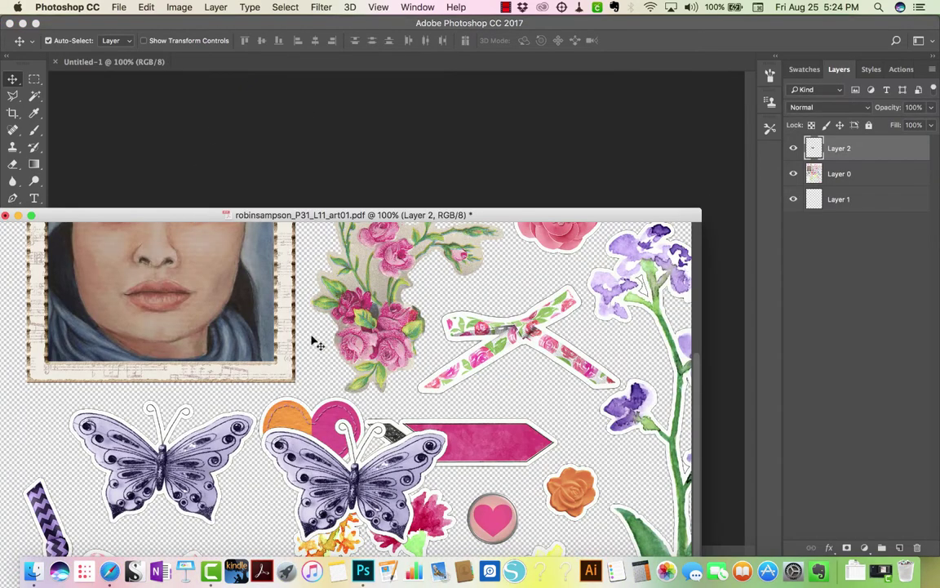
left_click_drag(387, 225, 372, 347)
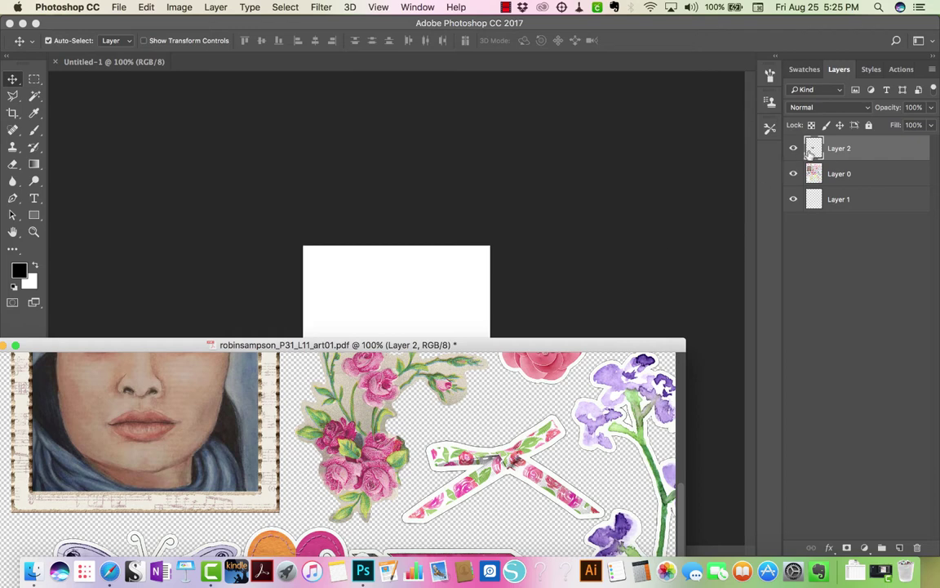
left_click_drag(836, 148, 418, 297)
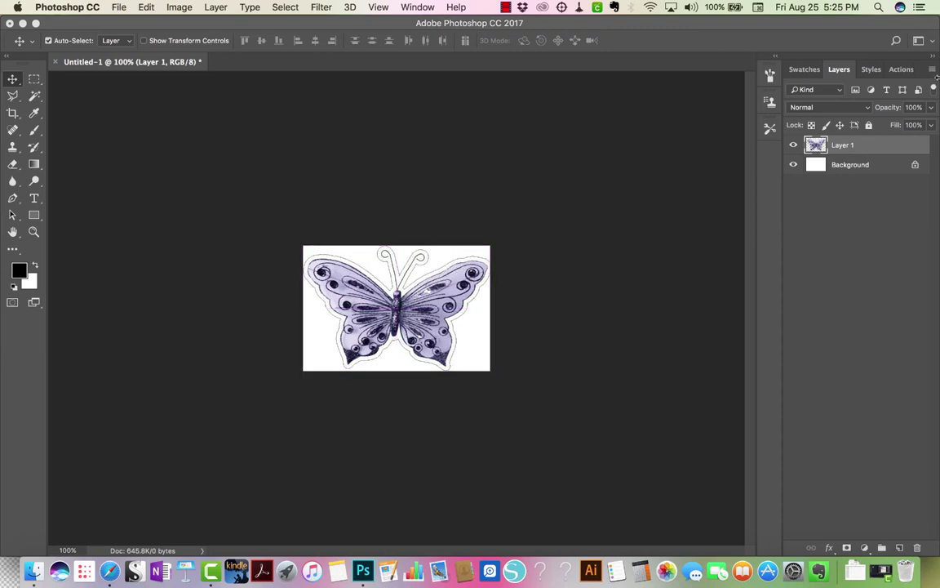
- Hide the white Background and shrink the butterfly to about 93%, nudged up-left
left_click(794, 166)
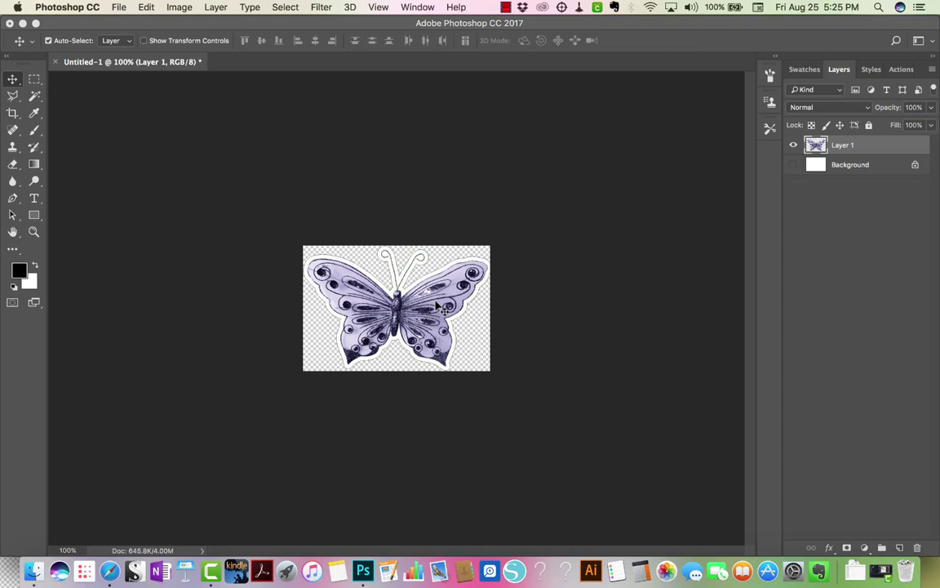
key("super+t")
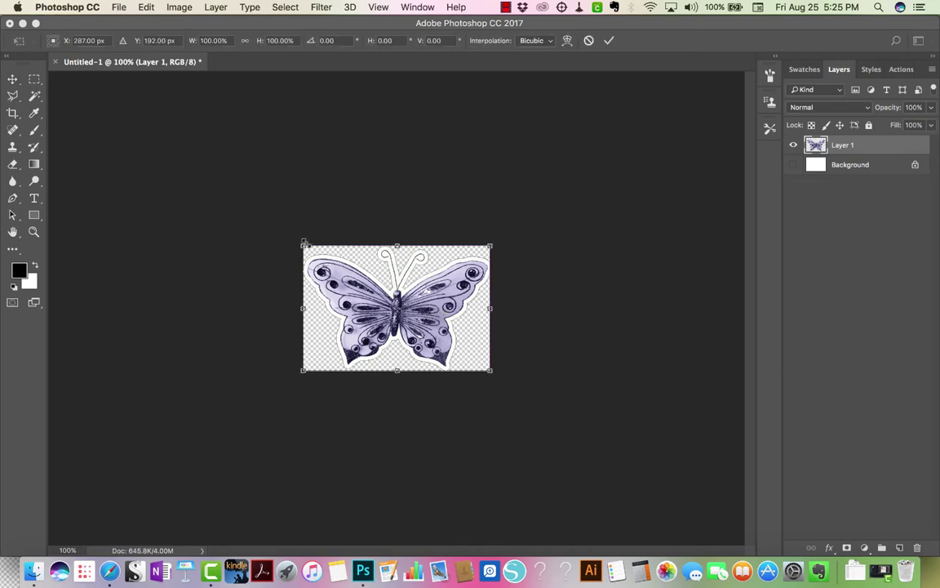
left_click_drag(303, 245, 318, 252)
left_click_drag(422, 267, 441, 289)
key("Return")
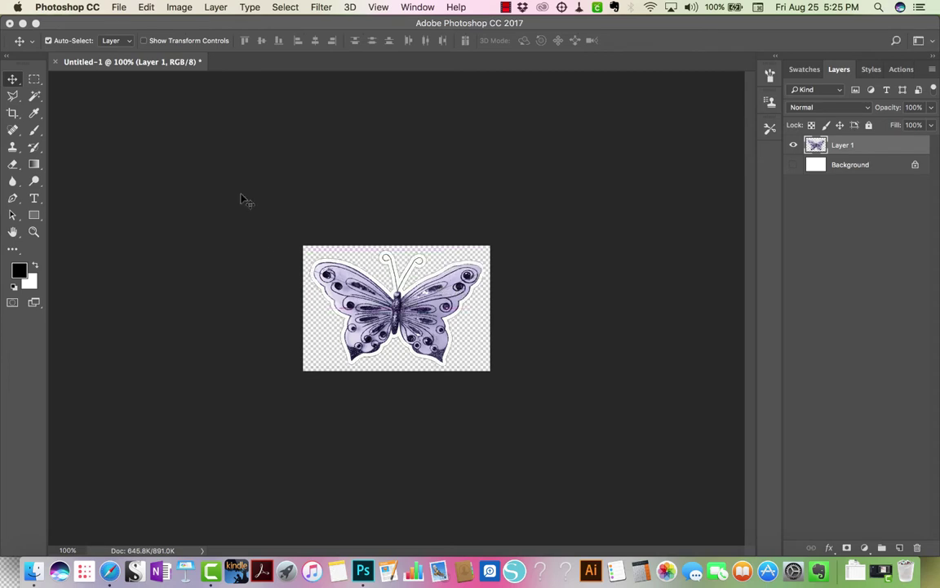
- Browse the File menu for export options, close it, and open the Window menu
left_click(119, 8)
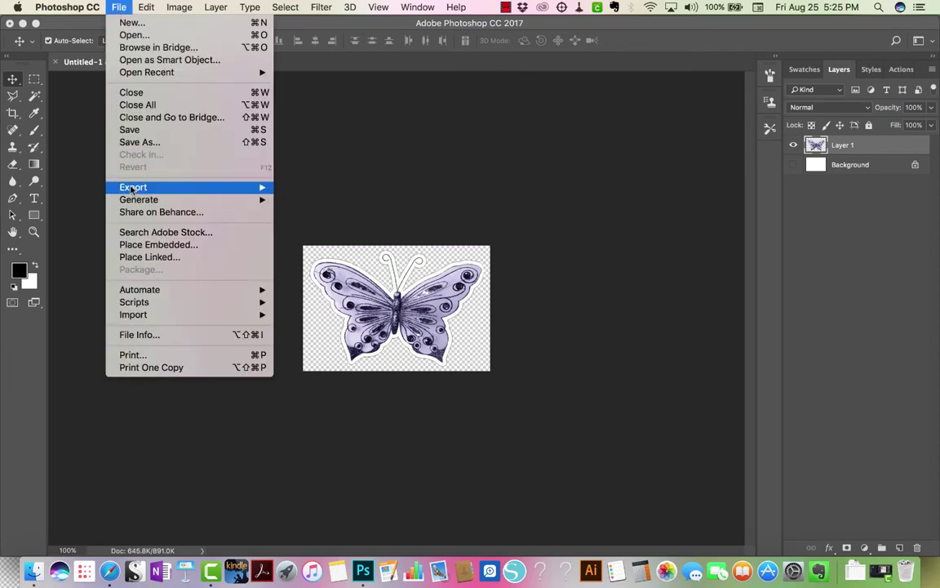
mouse_move(131, 187)
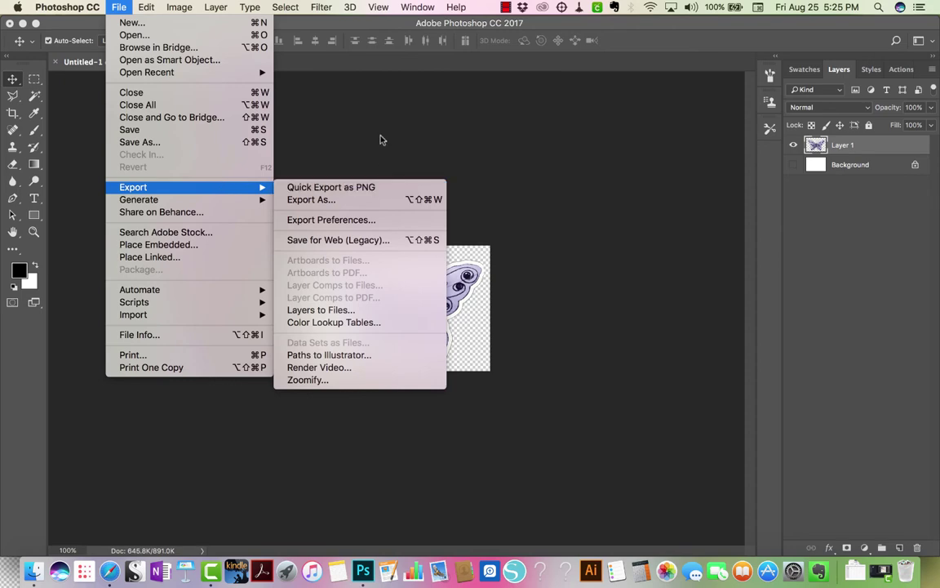
left_click(342, 121)
left_click(418, 7)
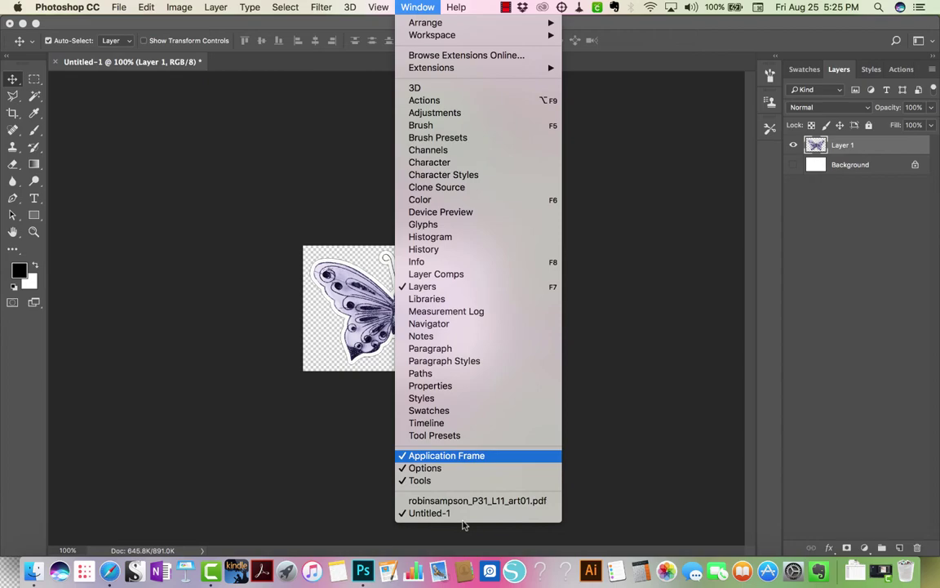
- Bring the sticker sheet PDF forward and move the extra butterfly beside the purple vine
left_click(465, 500)
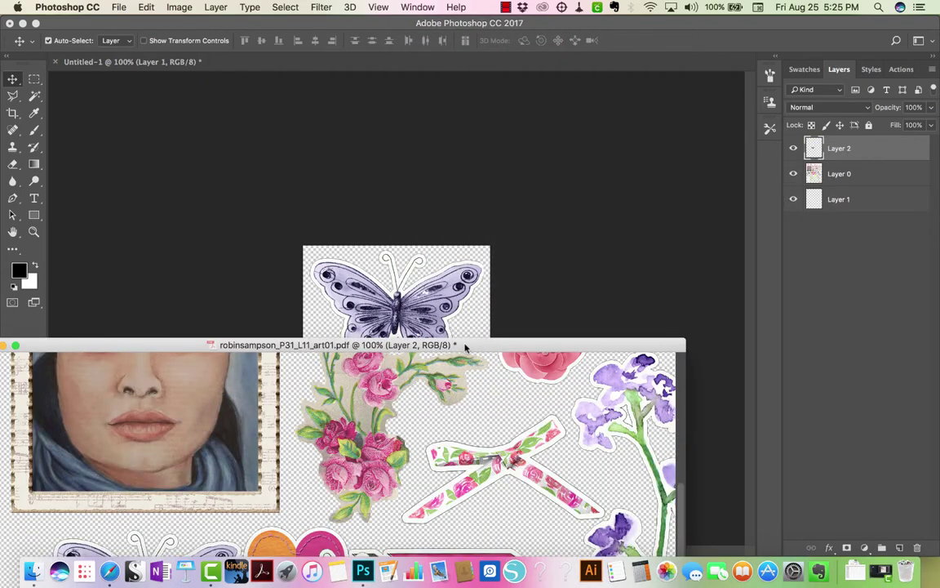
left_click_drag(465, 344, 493, 91)
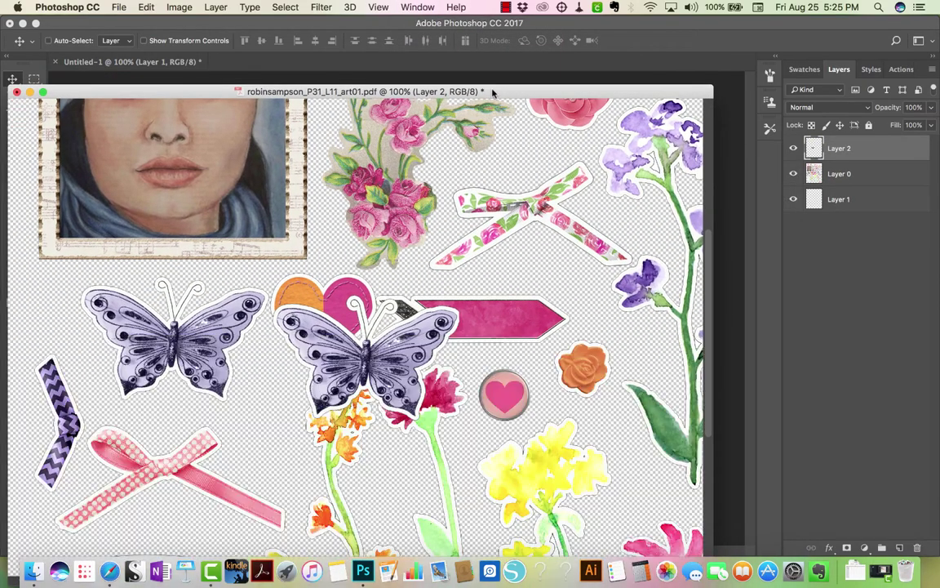
key("super+minus")
key("super+minus")
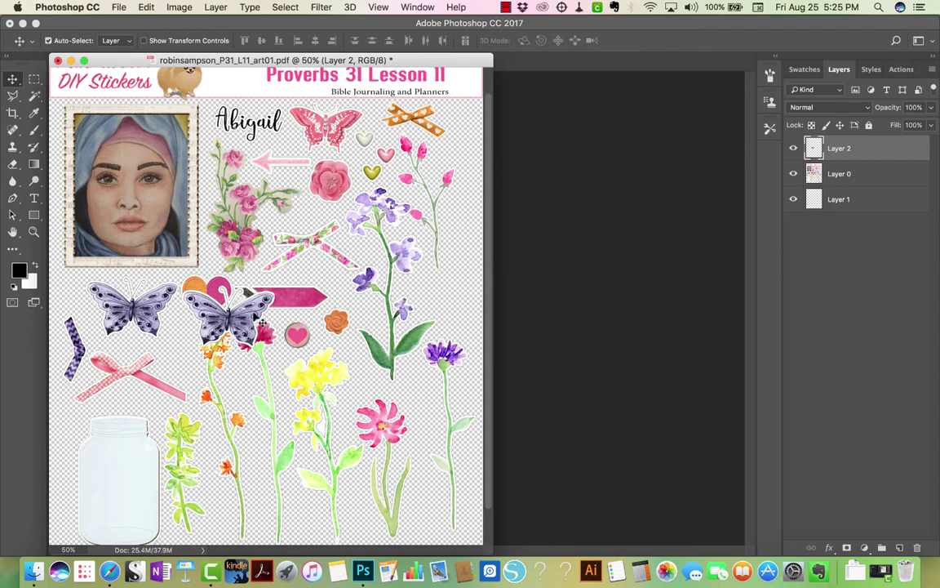
left_click_drag(230, 282, 388, 155)
key("super+plus")
key("super+plus")
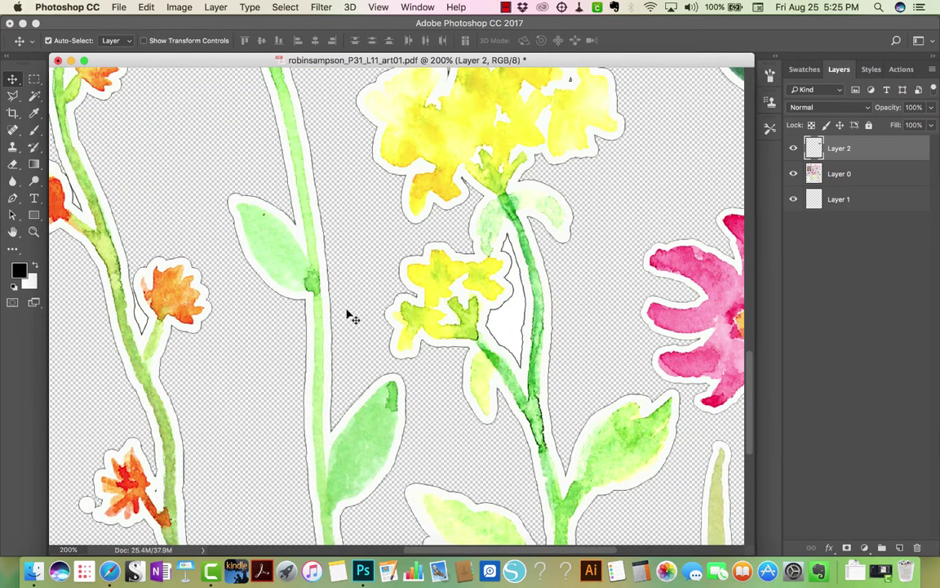
- Clear the white gap beside the yellow flower's stem on Layer 0 and deselect
left_click(35, 96)
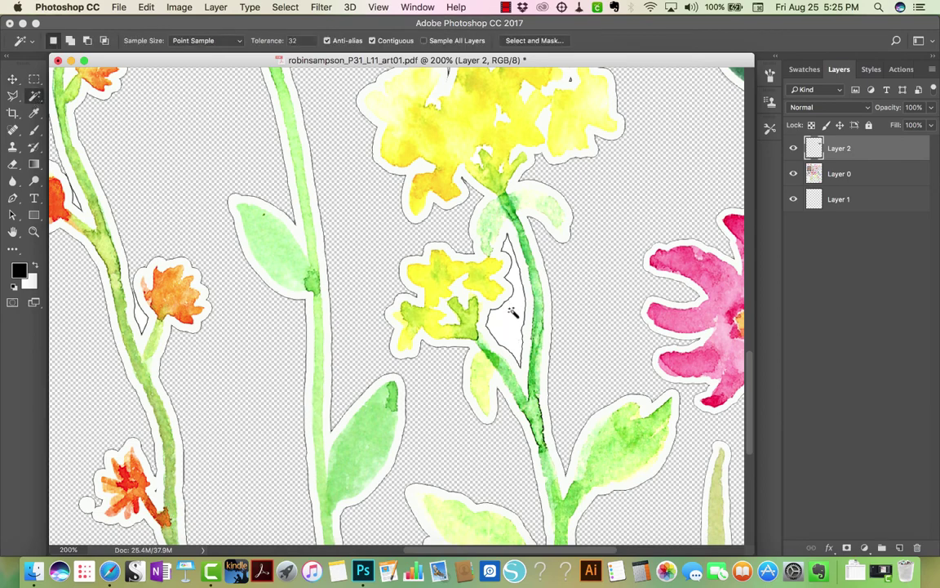
left_click(285, 6)
left_click(857, 177)
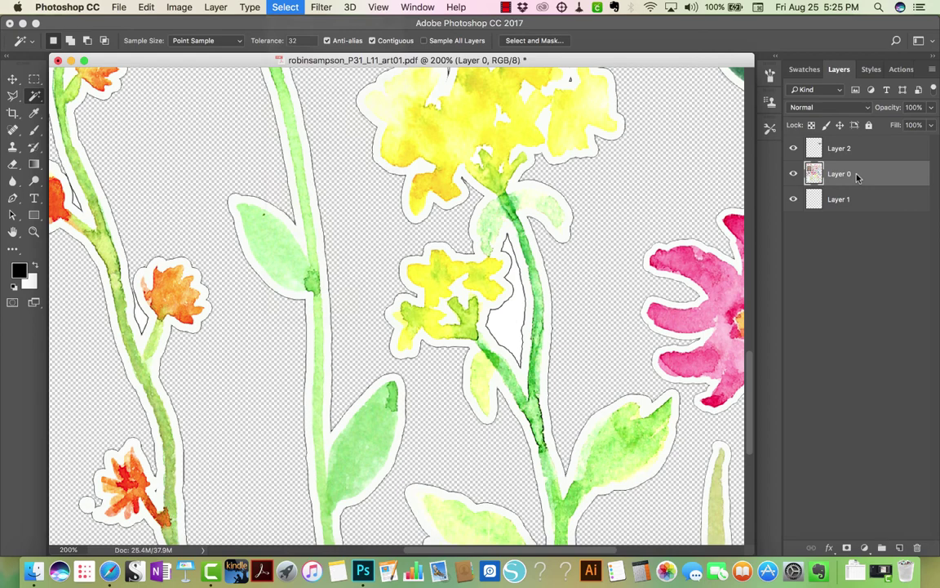
left_click(506, 328, "alt")
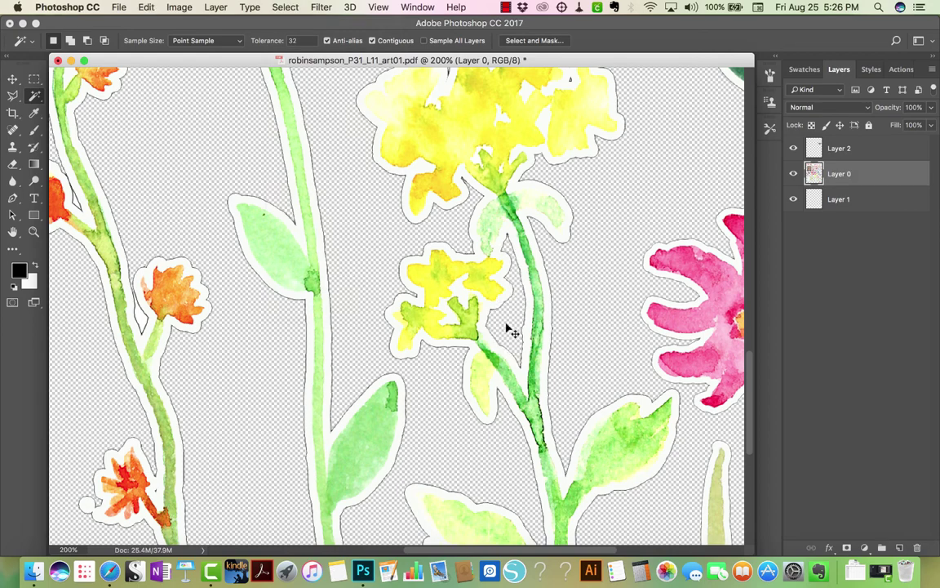
key("super+minus")
key("super+minus")
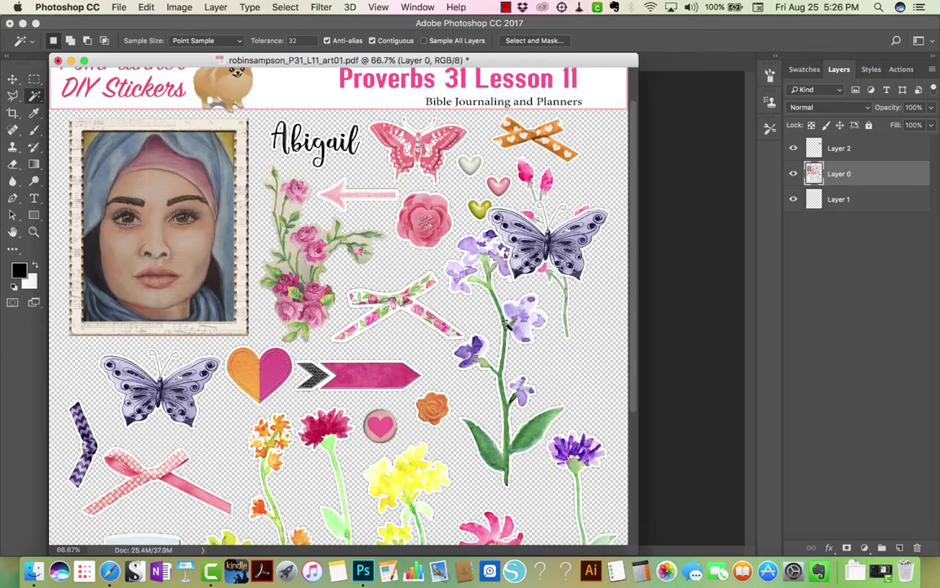
scroll(408, 135, "up", 2)
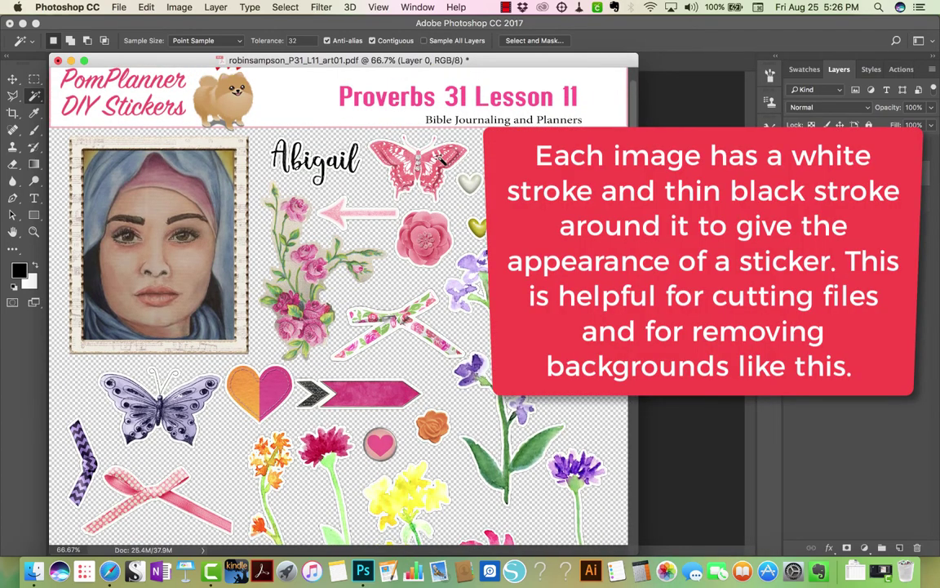
scroll(279, 248, "down", 10)
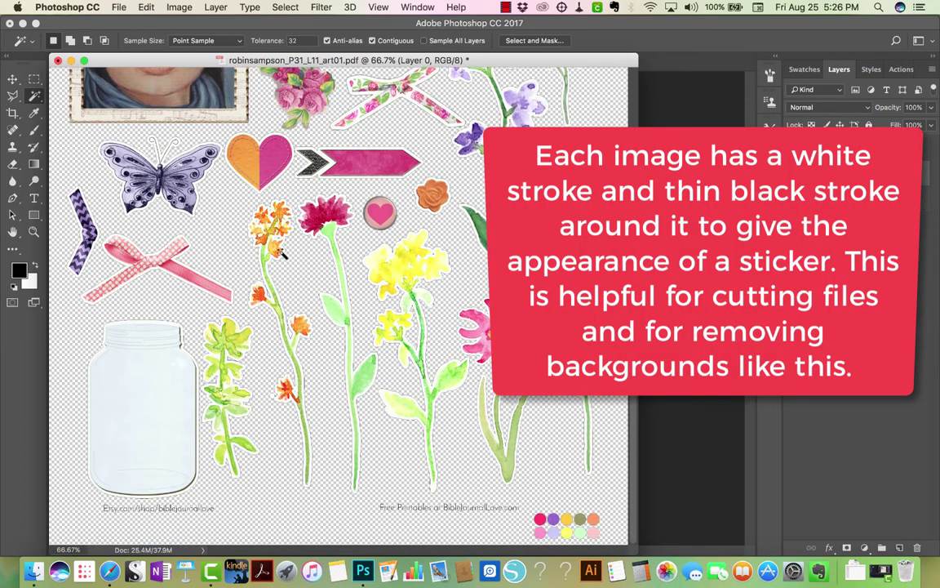
scroll(279, 253, "up", 10)
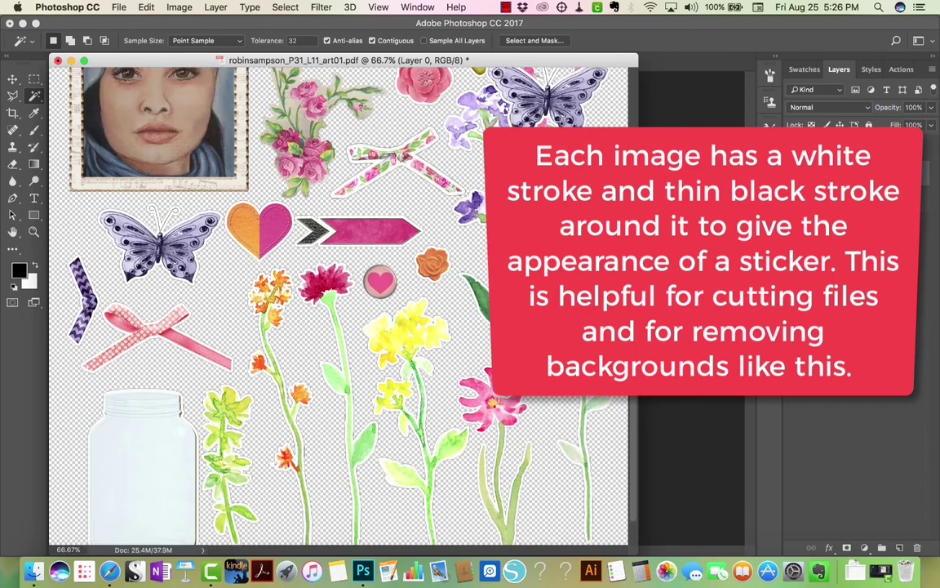